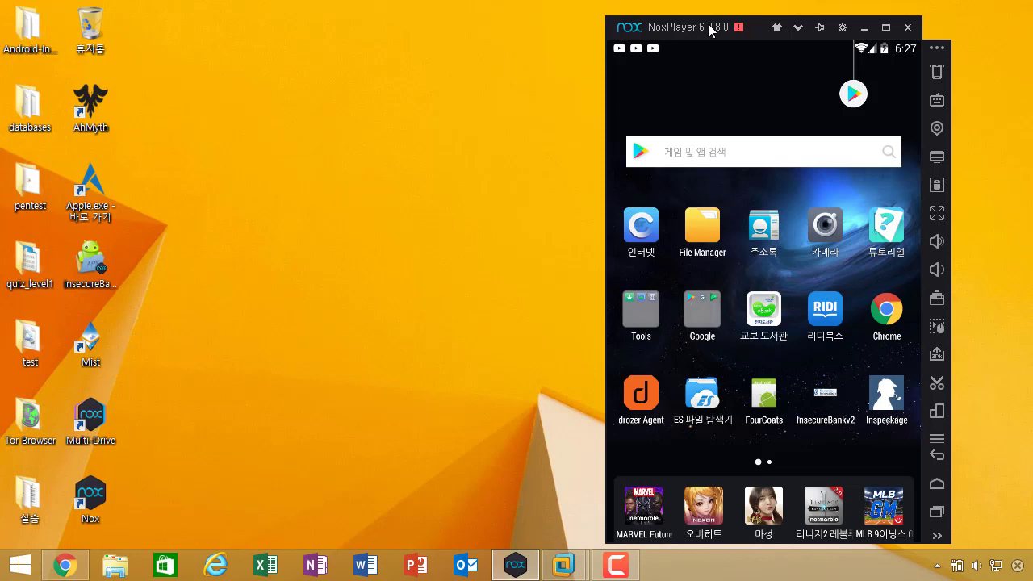
{"action": "left_click_drag", "start_coordinate": [709, 25], "coordinate": [711, 19]}
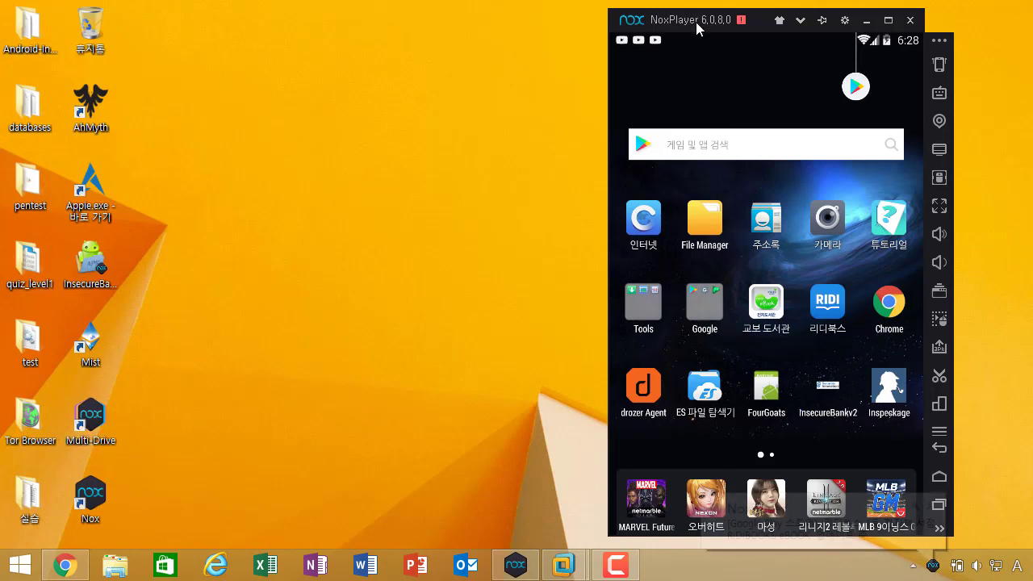
{"action": "left_click_drag", "start_coordinate": [698, 29], "coordinate": [742, 27]}
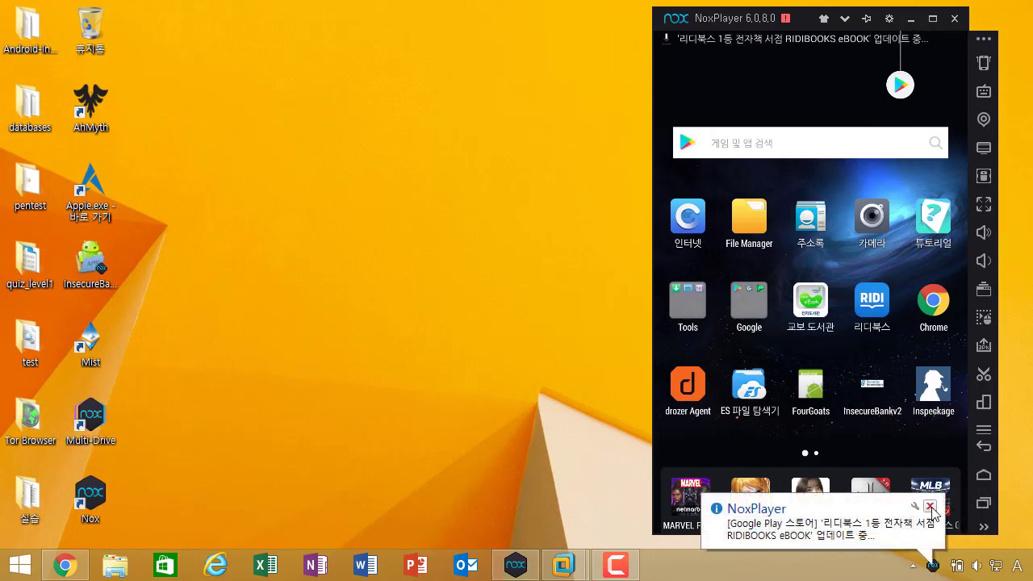
{"action": "left_click", "coordinate": [931, 507]}
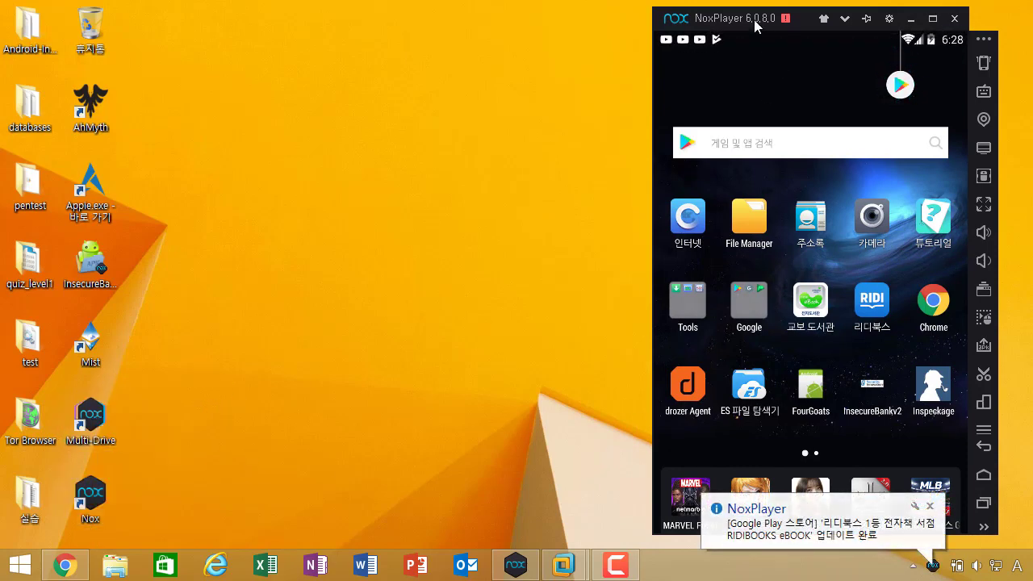
{"action": "left_click_drag", "start_coordinate": [754, 20], "coordinate": [703, 18]}
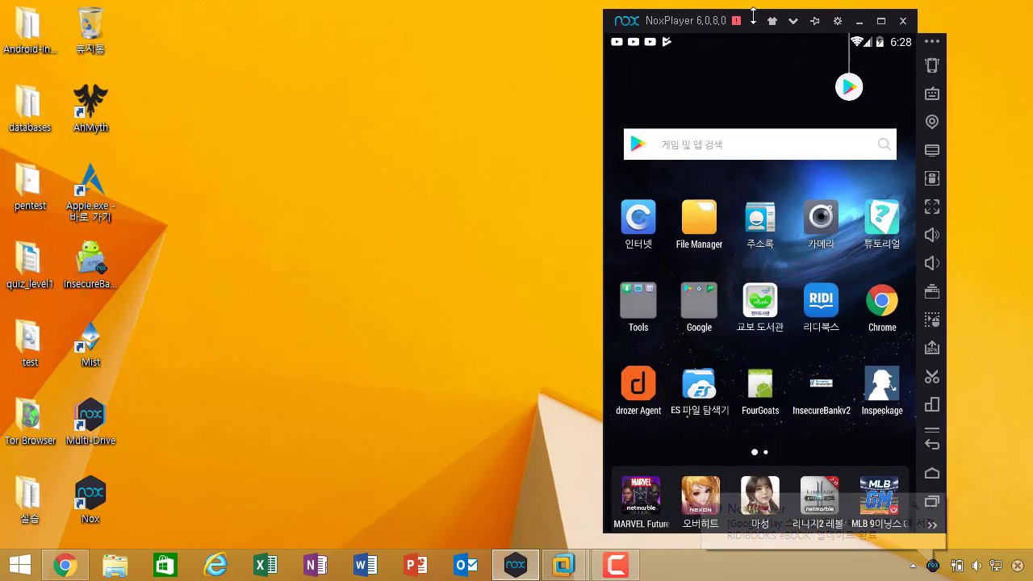
Open the Nox Multi-Drive manager and arrange it side by side with the running NoxPlayer window.
{"action": "double_click", "coordinate": [95, 418]}
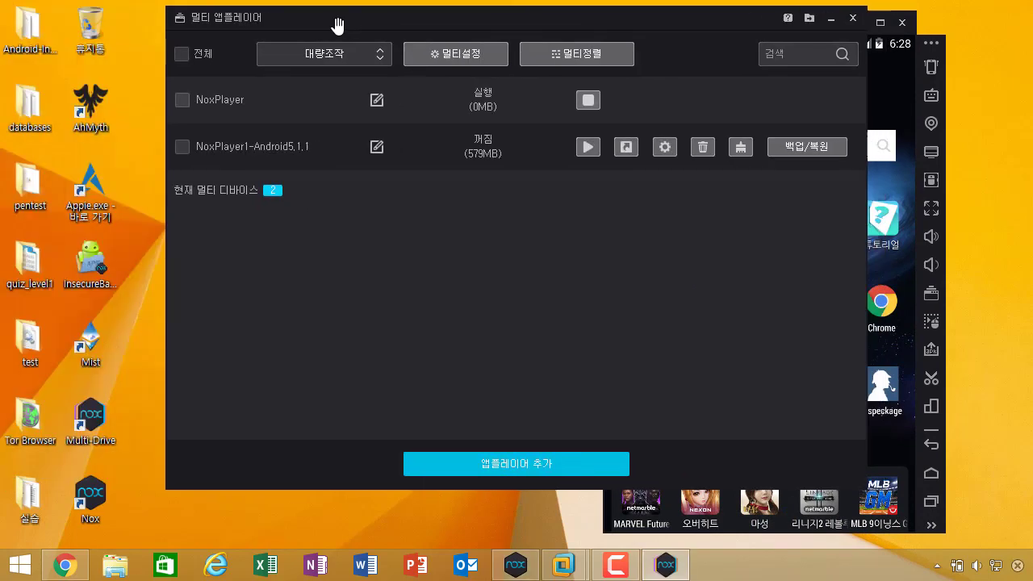
{"action": "left_click_drag", "start_coordinate": [338, 26], "coordinate": [180, 25]}
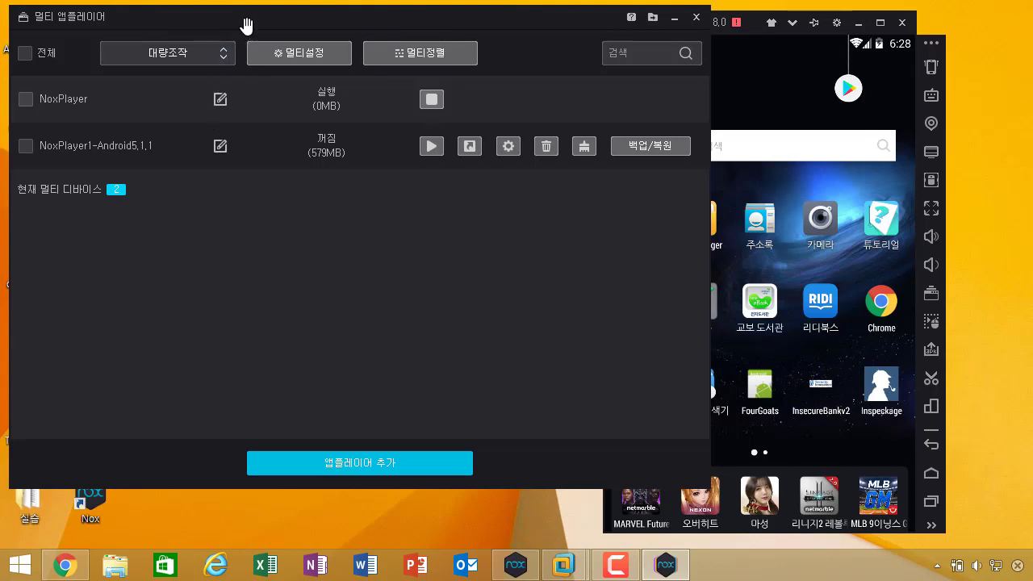
{"action": "left_click_drag", "start_coordinate": [247, 25], "coordinate": [237, 23]}
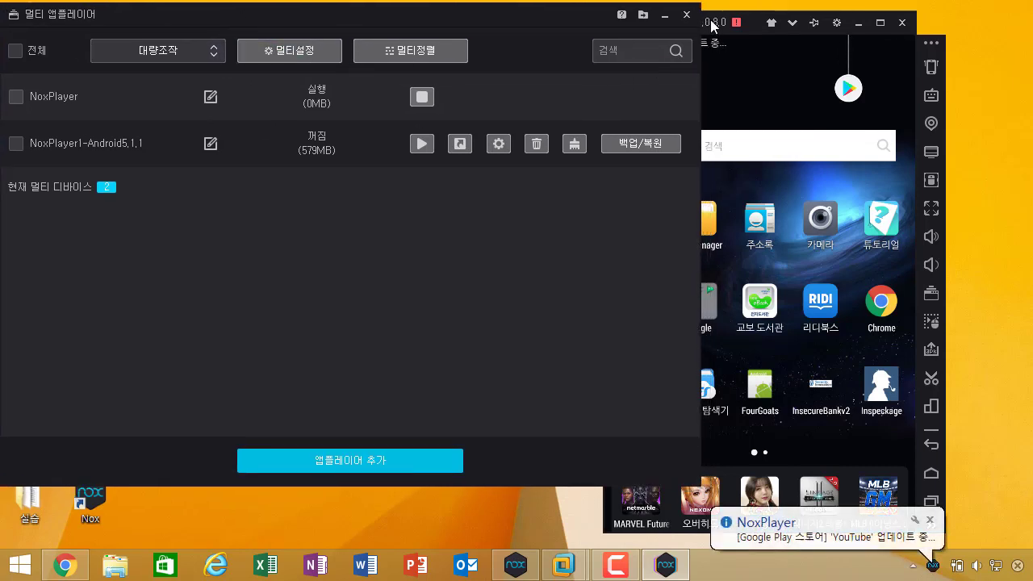
{"action": "left_click_drag", "start_coordinate": [715, 20], "coordinate": [813, 19]}
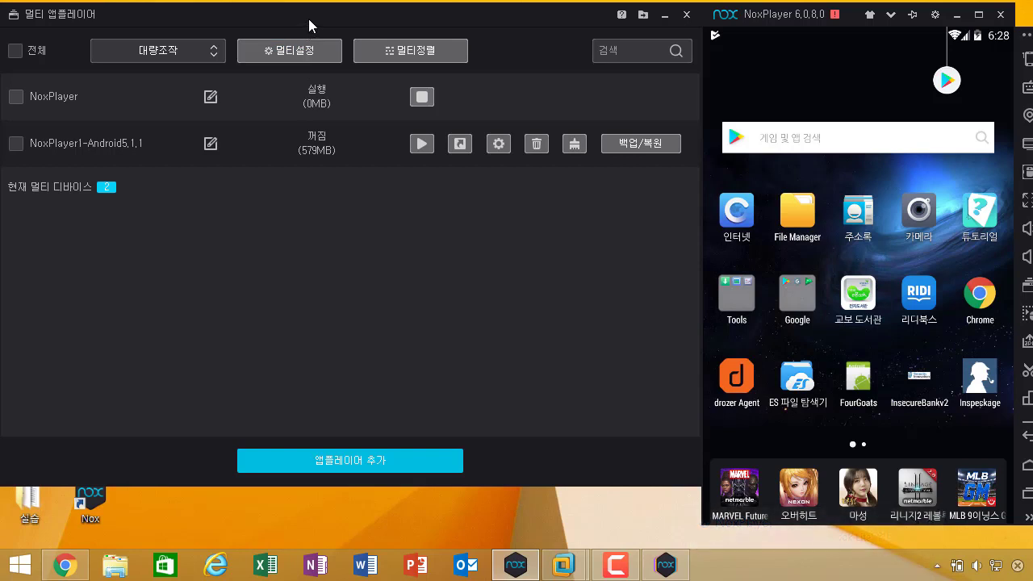
{"action": "left_click_drag", "start_coordinate": [309, 19], "coordinate": [310, 19]}
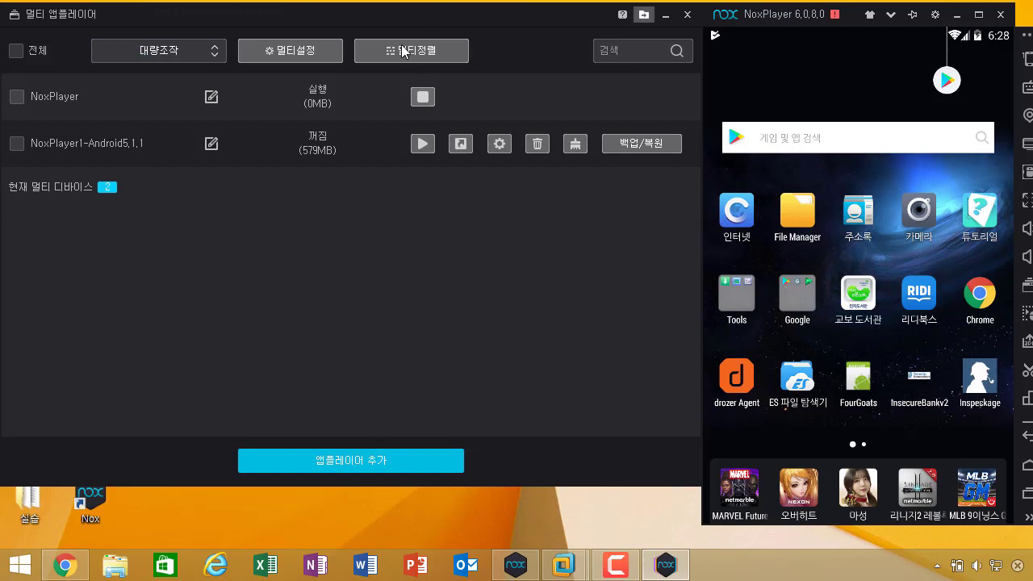
Examine the manager's options for bulk operations, adding app players, and backing up or restoring NoxPlayer1-Android5.1.1.
{"action": "left_click", "coordinate": [199, 51]}
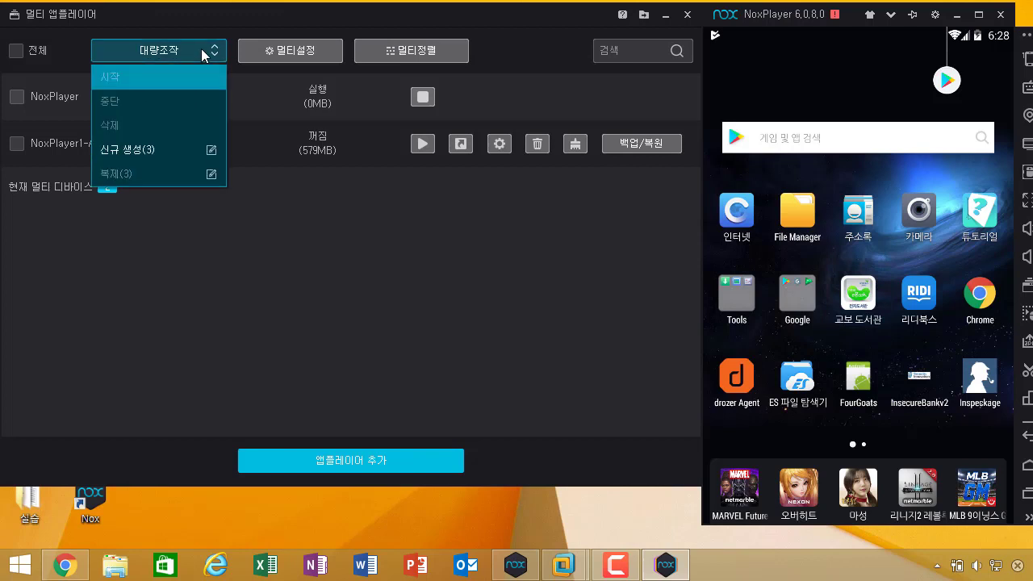
{"action": "left_click", "coordinate": [201, 48]}
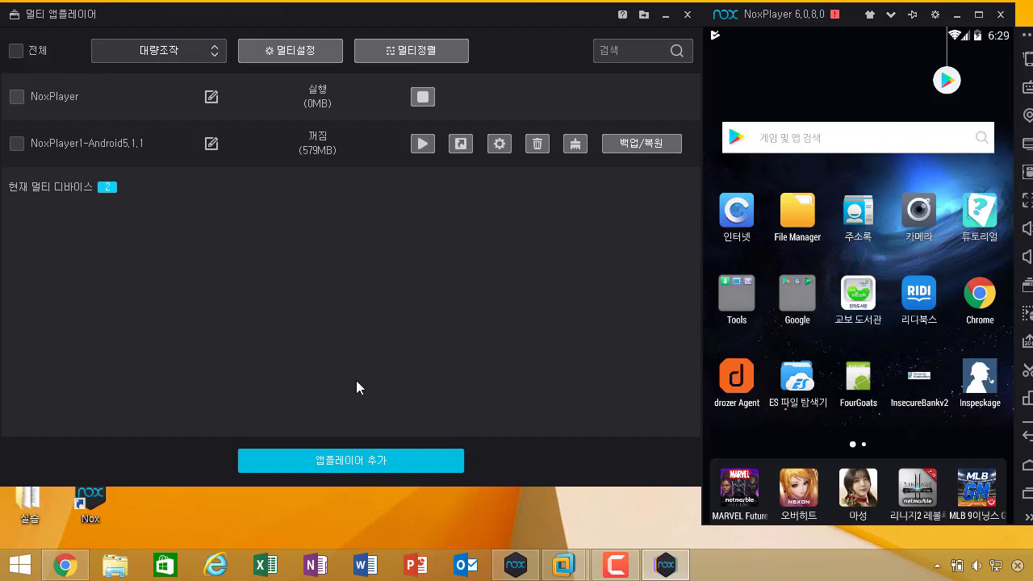
{"action": "left_click", "coordinate": [414, 455]}
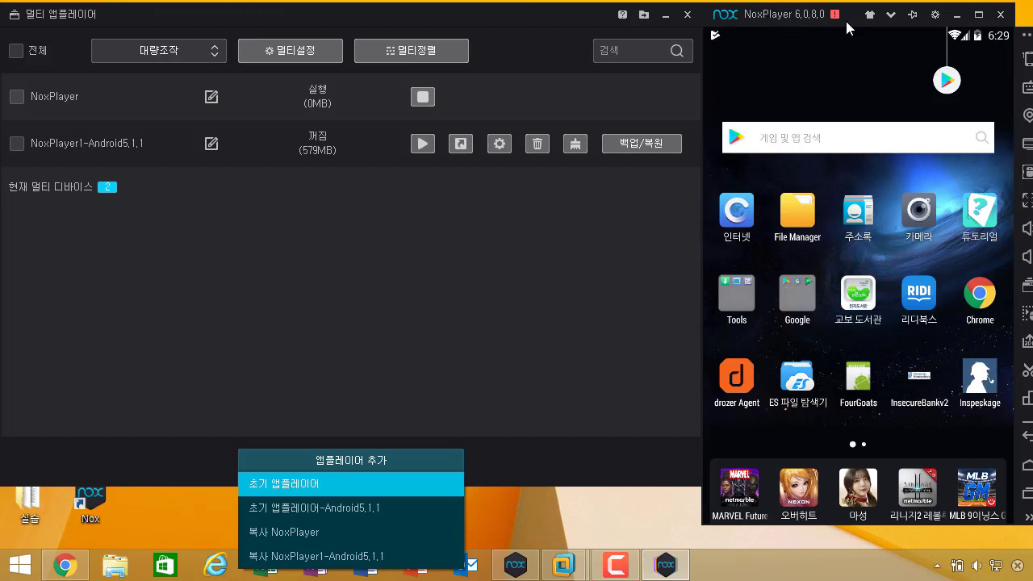
{"action": "mouse_move", "coordinate": [815, 24]}
{"action": "left_mouse_down"}
{"action": "mouse_move", "coordinate": [829, 24]}
{"action": "mouse_move", "coordinate": [817, 23]}
{"action": "left_mouse_up"}
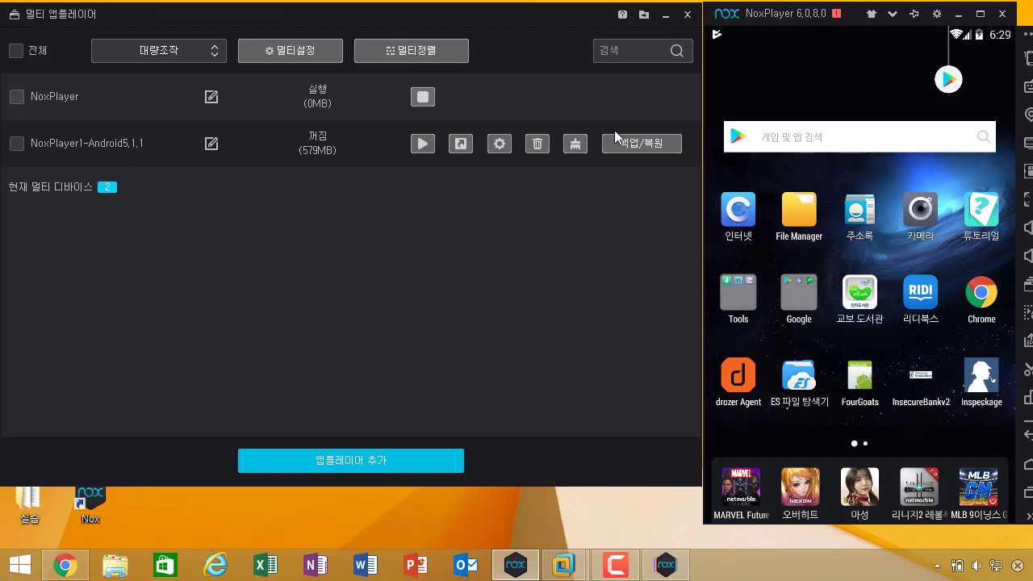
{"action": "left_click", "coordinate": [397, 465]}
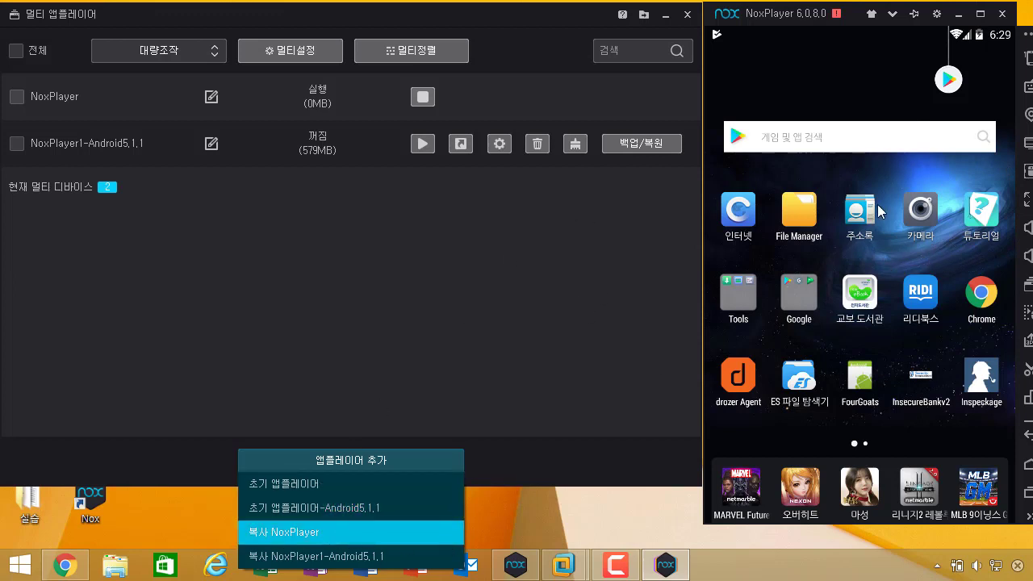
{"action": "left_click", "coordinate": [532, 314]}
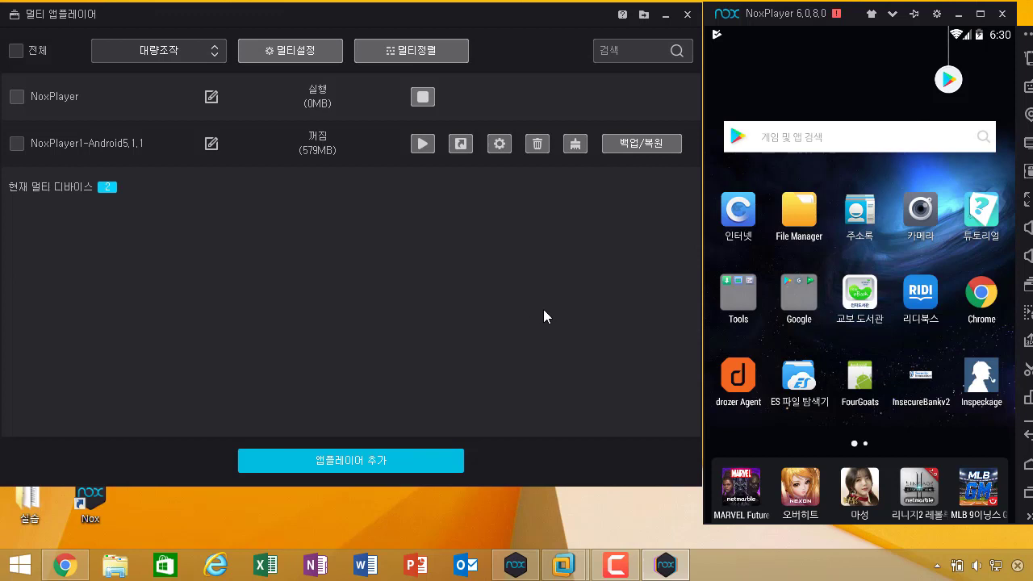
{"action": "left_click", "coordinate": [395, 450]}
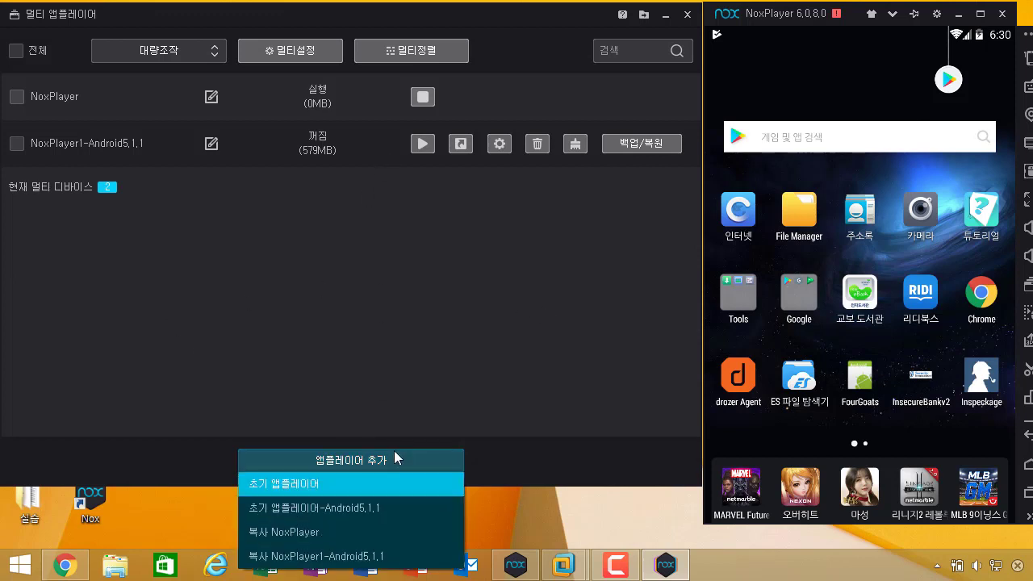
{"action": "left_click", "coordinate": [404, 288]}
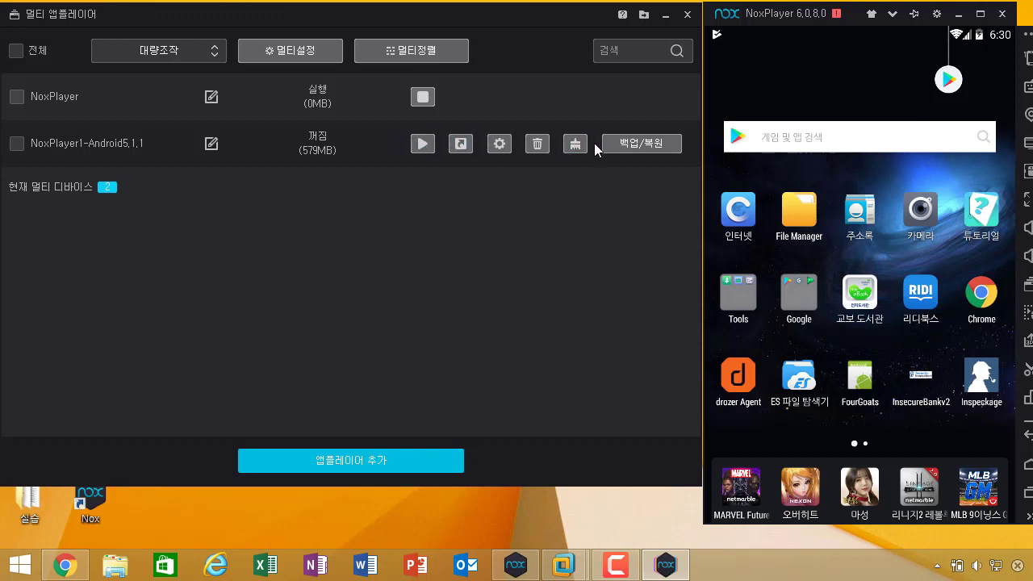
{"action": "left_click", "coordinate": [654, 146]}
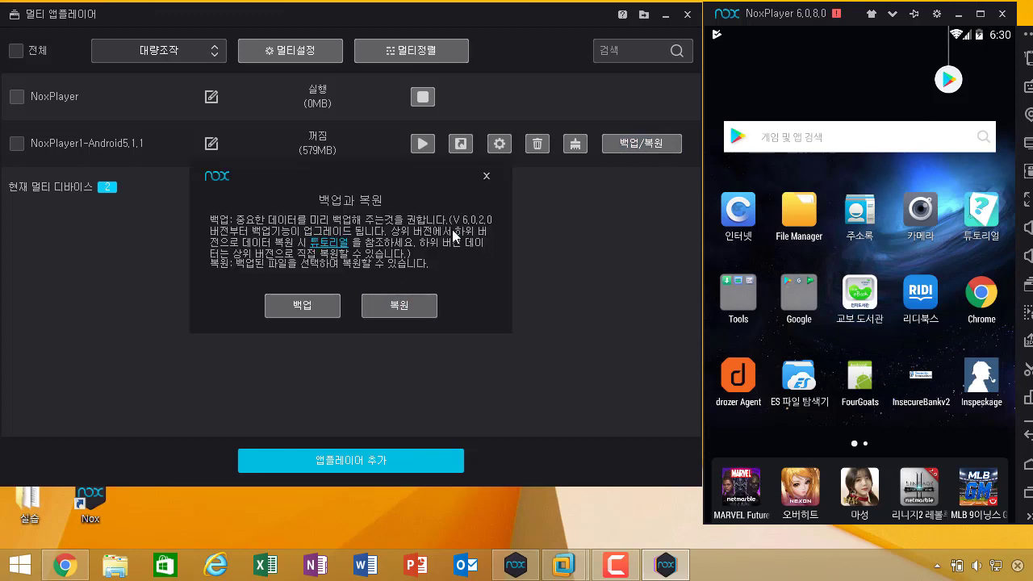
{"action": "left_click", "coordinate": [487, 177]}
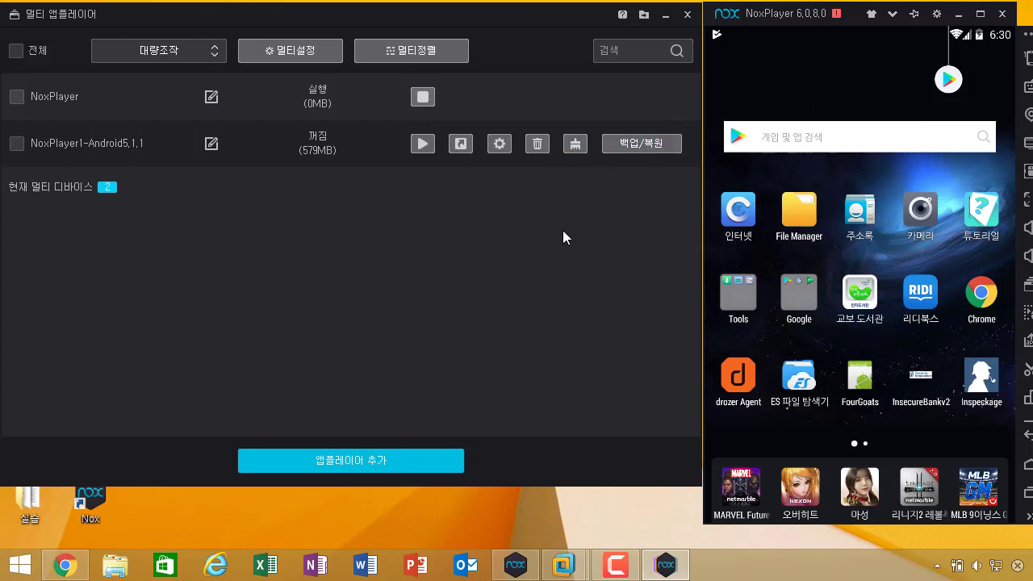
Start the NoxPlayer1-Android5.1.1 instance and place its window beside the first NoxPlayer.
{"action": "left_click", "coordinate": [423, 144]}
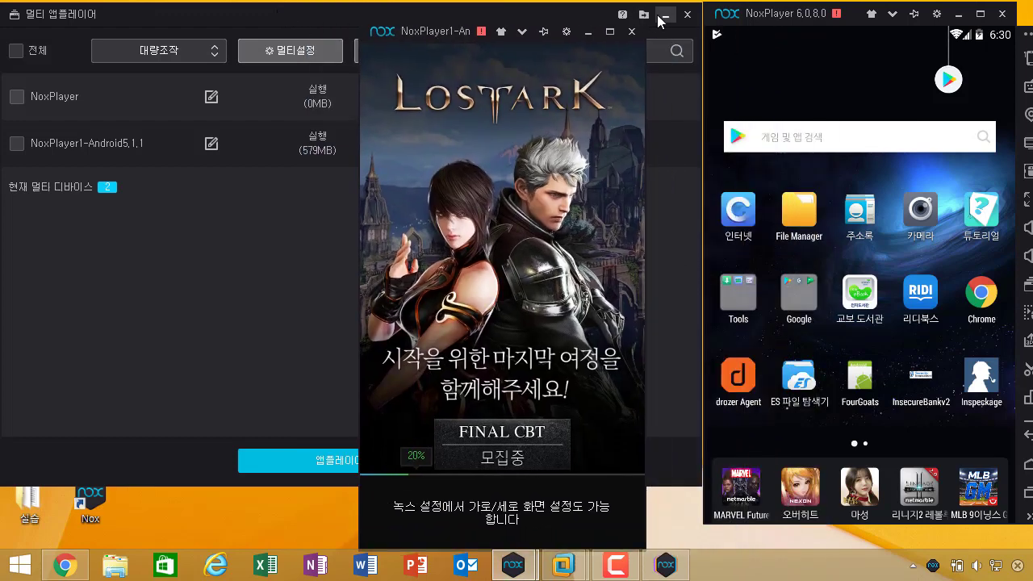
{"action": "left_click_drag", "start_coordinate": [448, 32], "coordinate": [501, 14]}
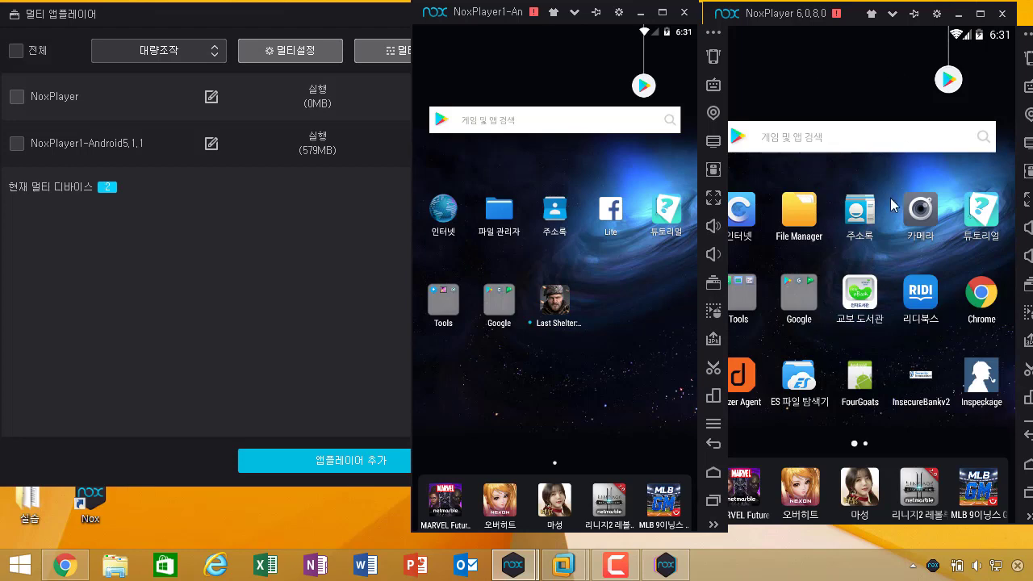
Open a Windows command prompt and list the attached emulators with nox_adb devices.
{"action": "key", "text": "super+r"}
{"action": "type", "text": "cmd"}
{"action": "key", "text": "Return"}
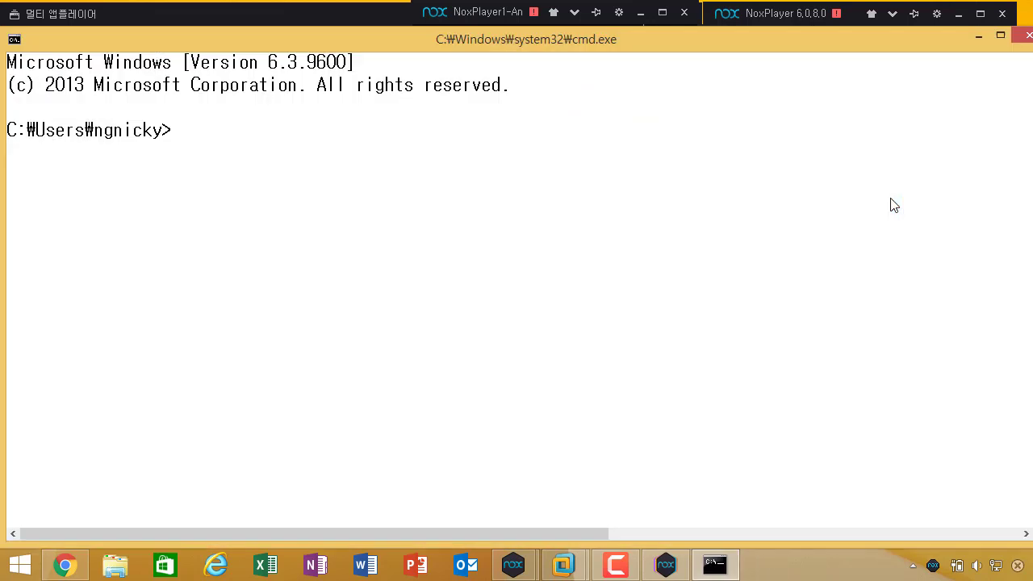
{"action": "type", "text": "nox_adb"}
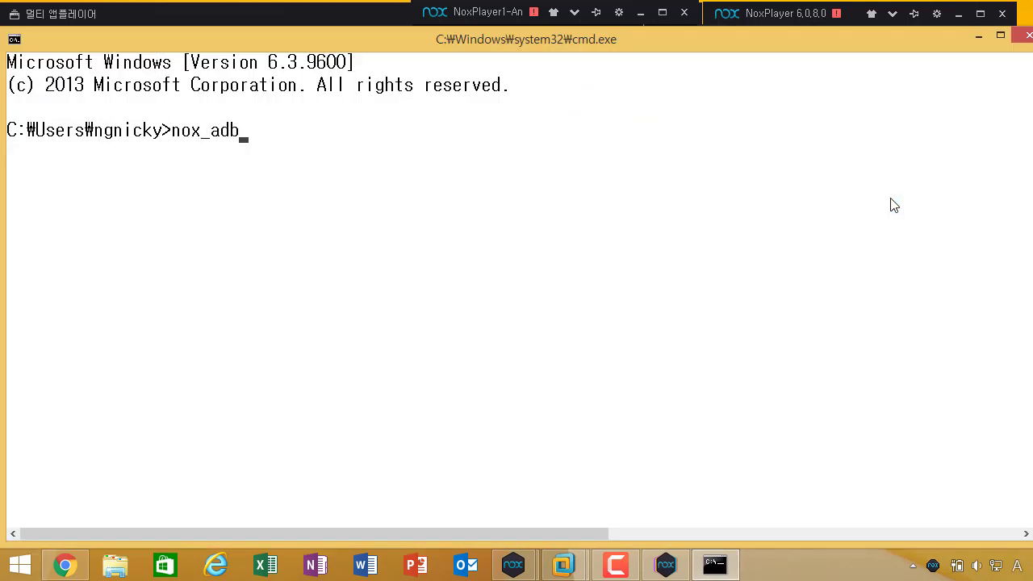
{"action": "type", "text": " devices"}
{"action": "key", "text": "Return"}
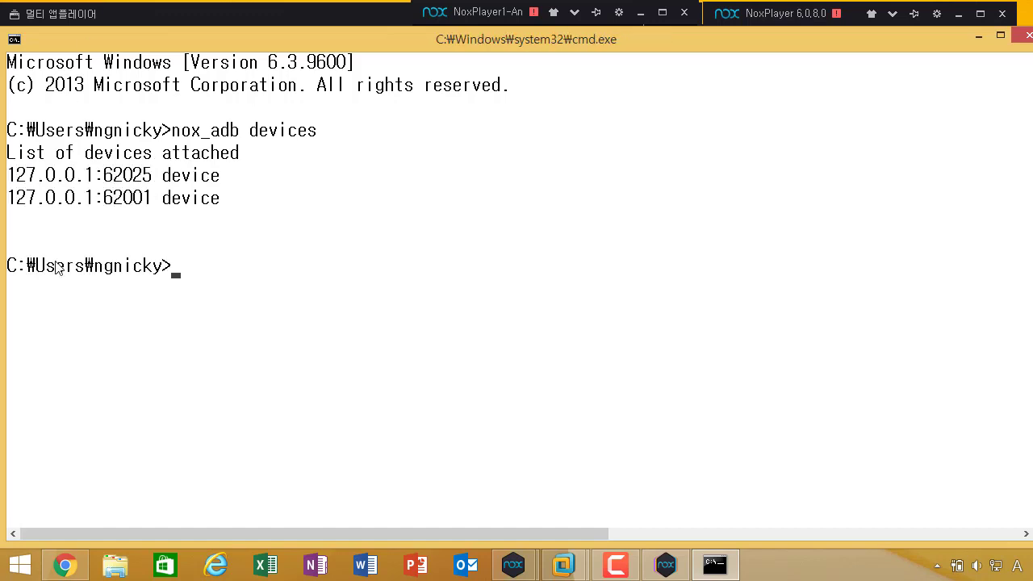
Try to open an emulator shell with nox_adb shell, without specifying a device.
{"action": "double_click", "coordinate": [187, 131]}
{"action": "left_click", "coordinate": [310, 134]}
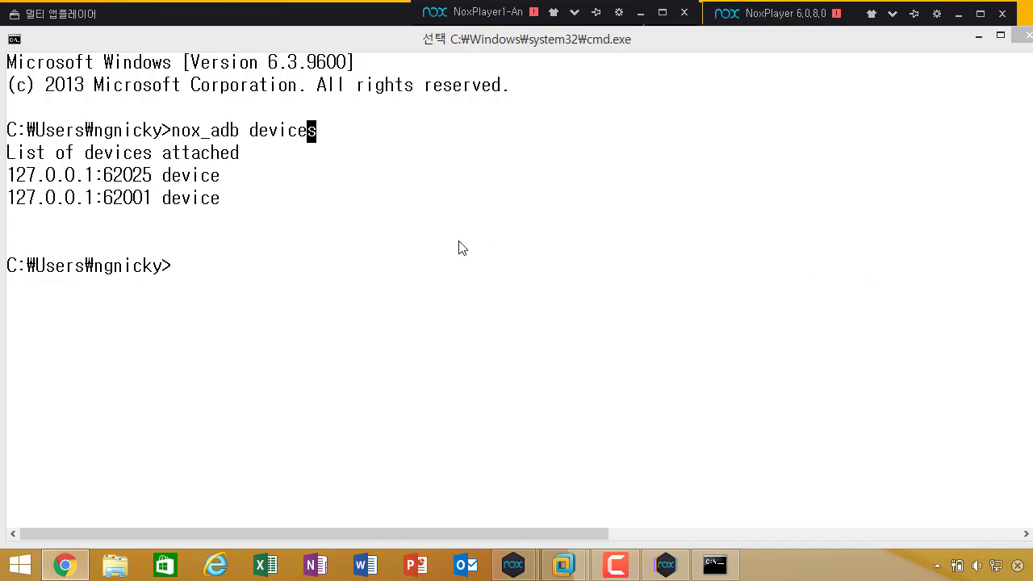
{"action": "type", "text": "nox_ad"}
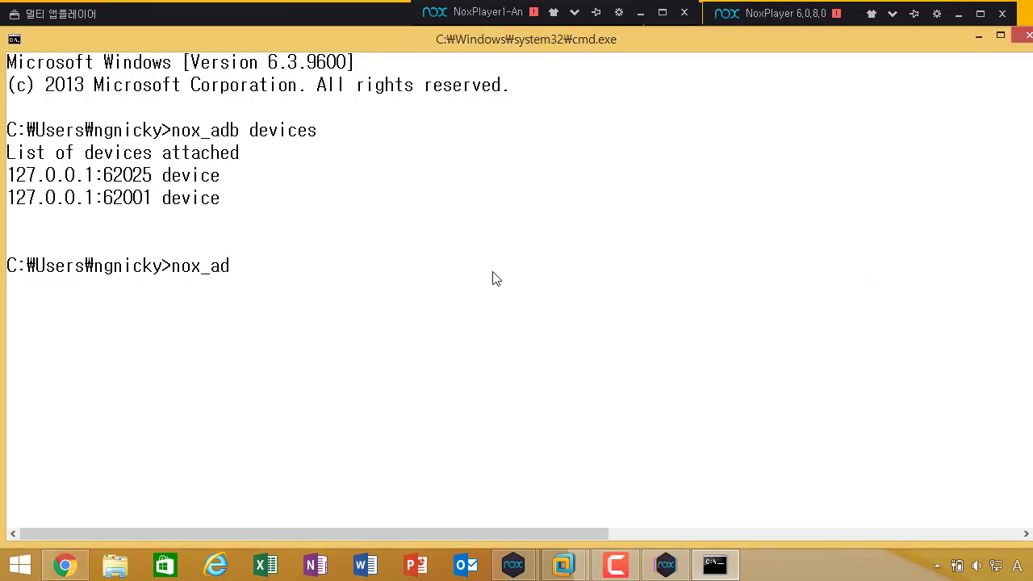
{"action": "type", "text": "b shell"}
{"action": "key", "text": "Return"}
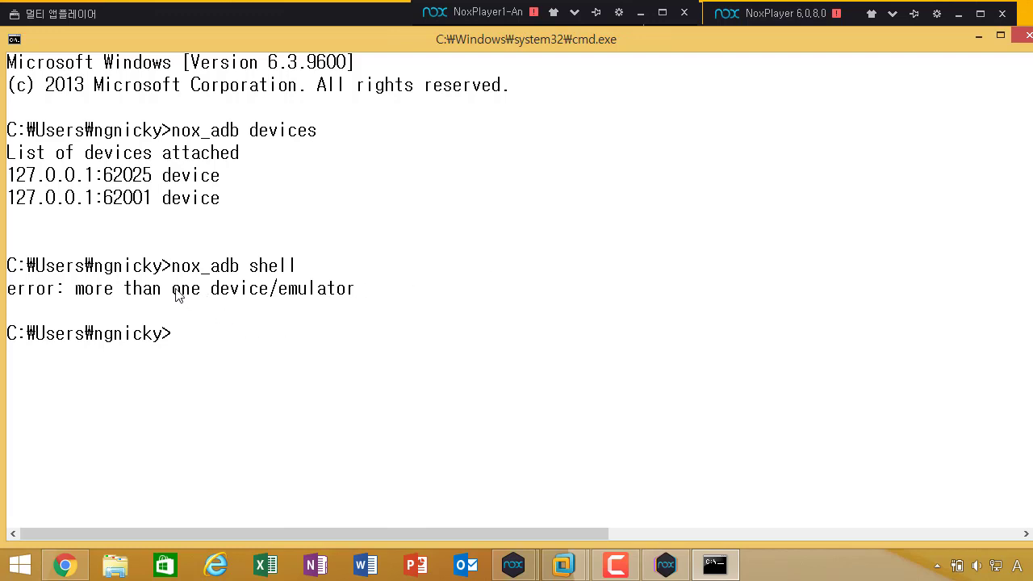
Examine the output of the shell command and the 127.0.0.1:62001 address in the attached device list.
{"action": "left_click_drag", "start_coordinate": [172, 289], "coordinate": [381, 296]}
{"action": "left_click", "coordinate": [381, 295]}
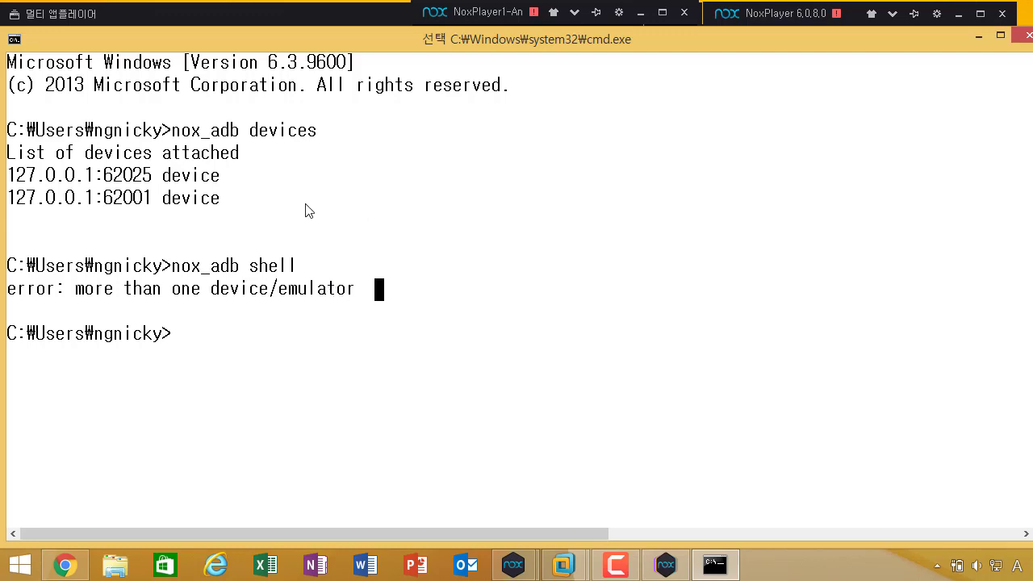
{"action": "scroll", "coordinate": [307, 208], "scroll_direction": "down", "scroll_amount": 2}
{"action": "scroll", "coordinate": [307, 210], "scroll_direction": "up", "scroll_amount": 1}
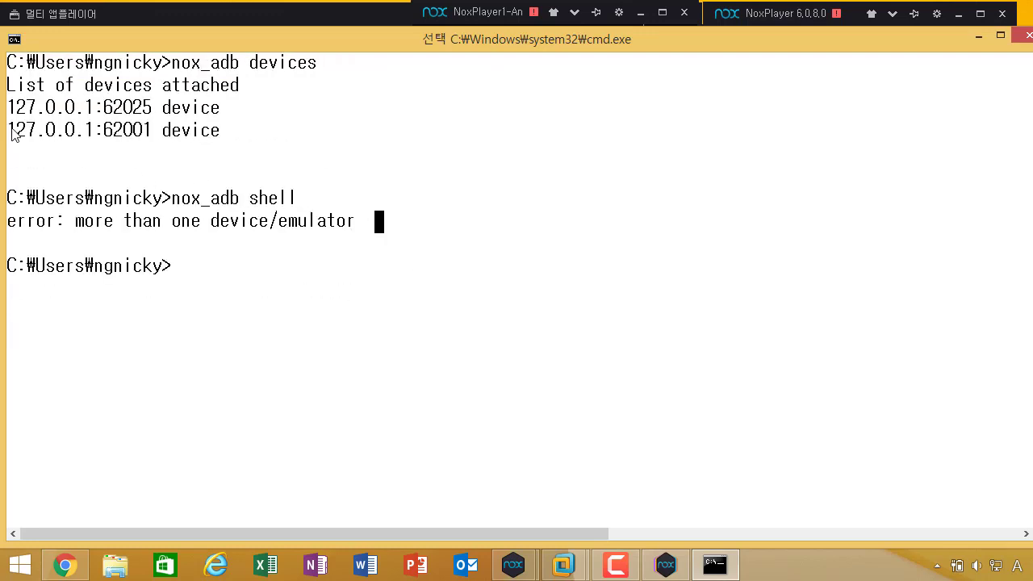
{"action": "left_click_drag", "start_coordinate": [19, 132], "coordinate": [146, 147]}
{"action": "scroll", "coordinate": [147, 147], "scroll_direction": "up", "scroll_amount": 1}
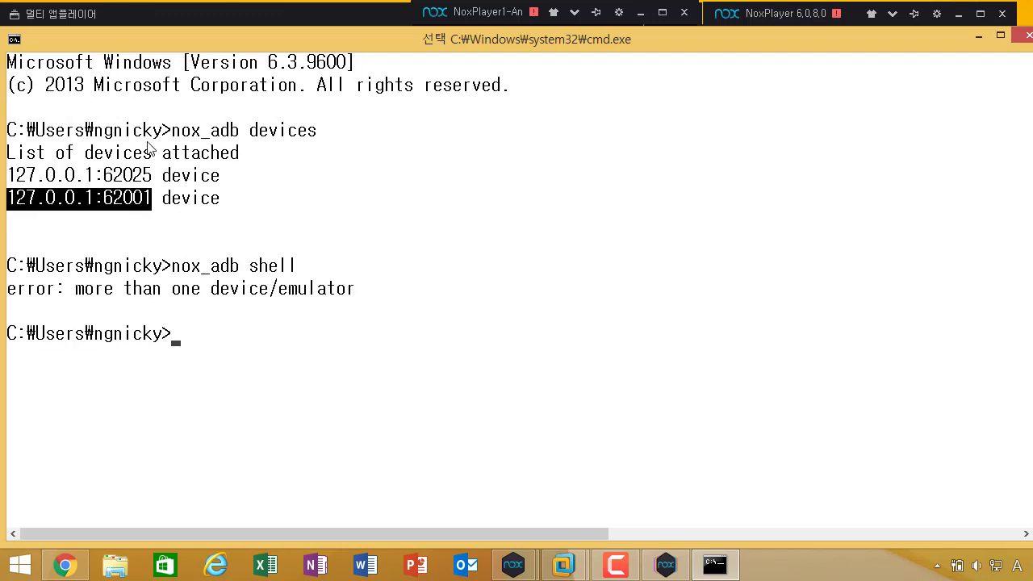
{"action": "left_click", "coordinate": [122, 224]}
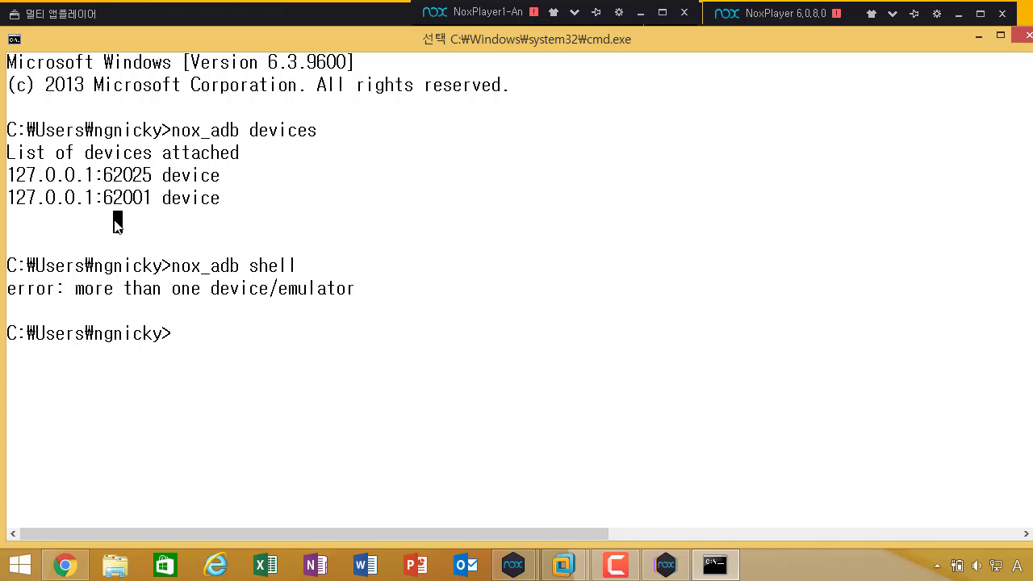
{"action": "left_click_drag", "start_coordinate": [152, 199], "coordinate": [21, 202]}
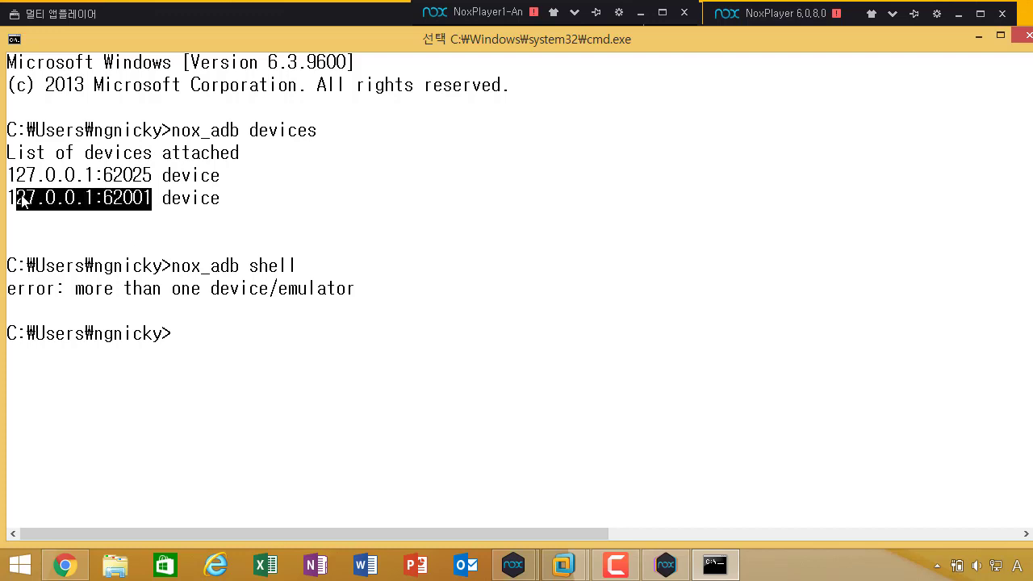
{"action": "left_click", "coordinate": [137, 221]}
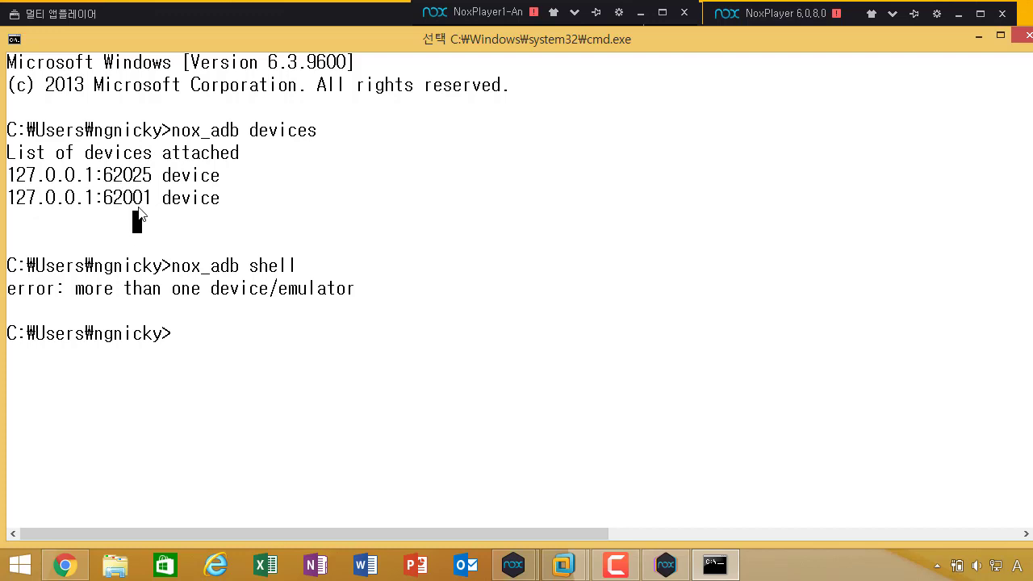
{"action": "left_click_drag", "start_coordinate": [148, 200], "coordinate": [18, 202]}
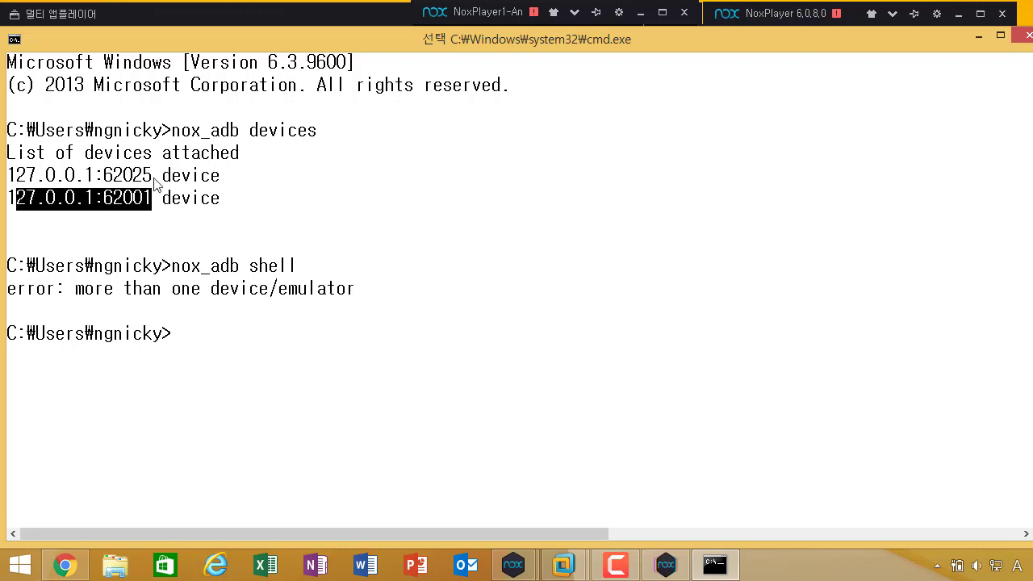
{"action": "scroll", "coordinate": [162, 235], "scroll_direction": "down", "scroll_amount": 1}
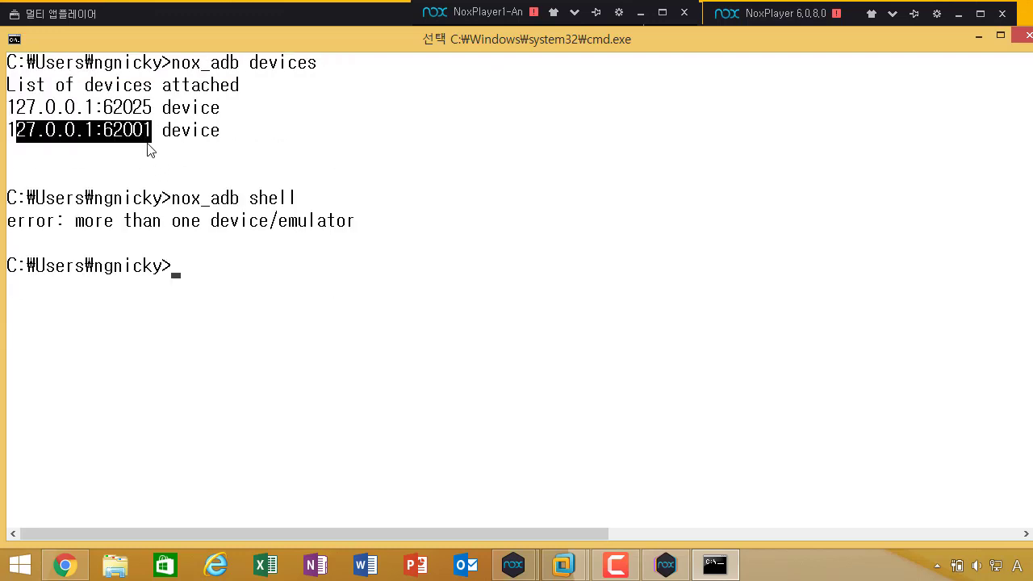
Copy the address 127.0.0.1:62001 from the attached device list.
{"action": "left_click_drag", "start_coordinate": [138, 151], "coordinate": [14, 133]}
{"action": "key", "text": "super+c"}
{"action": "right_click", "coordinate": [15, 133]}
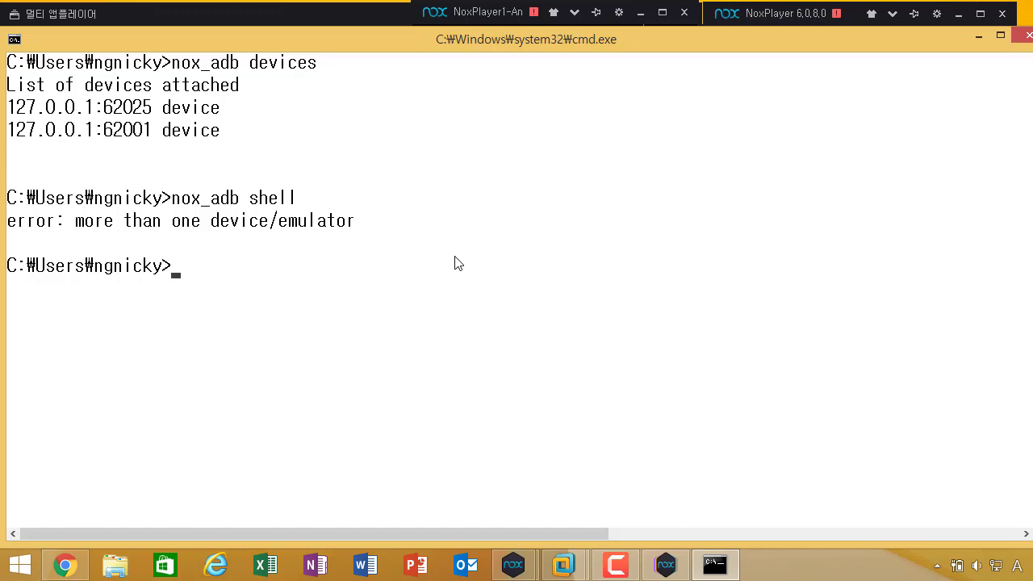
Open a shell on that specific emulator by running nox_adb -s 127.0.0.1:62001 shell.
{"action": "type", "text": "nox_adb -s"}
{"action": "scroll", "coordinate": [457, 264], "scroll_direction": "up", "scroll_amount": 1}
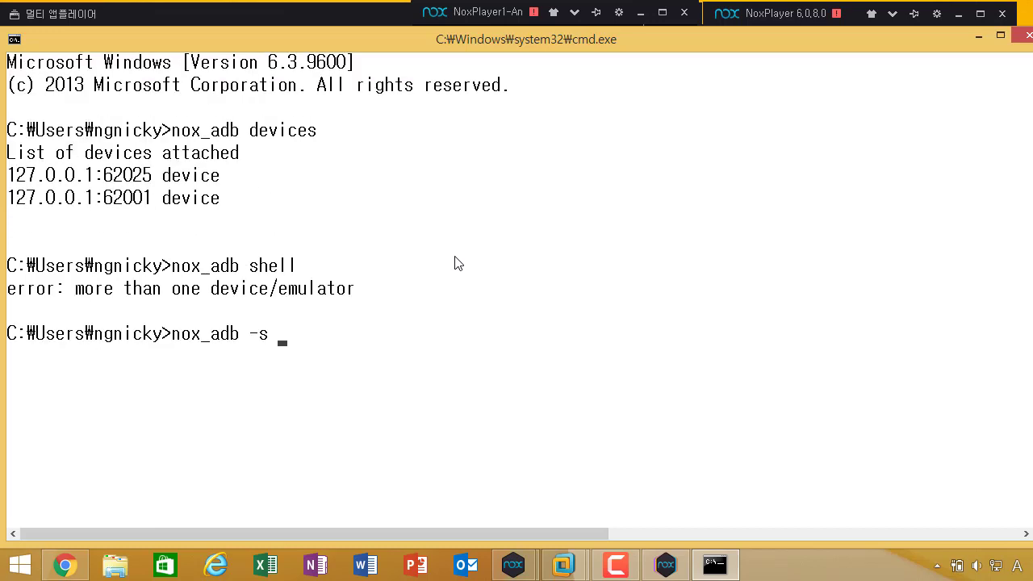
{"action": "type", "text": "x_adb -s"}
{"action": "scroll", "coordinate": [458, 264], "scroll_direction": "down", "scroll_amount": 2}
{"action": "right_click", "coordinate": [487, 249]}
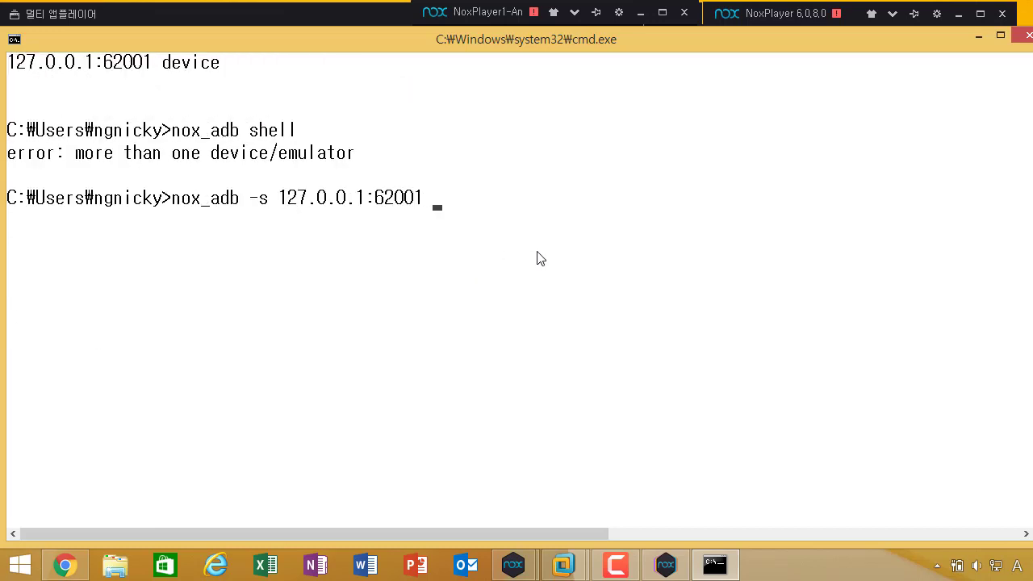
{"action": "type", "text": "shell"}
{"action": "key", "text": "Return"}
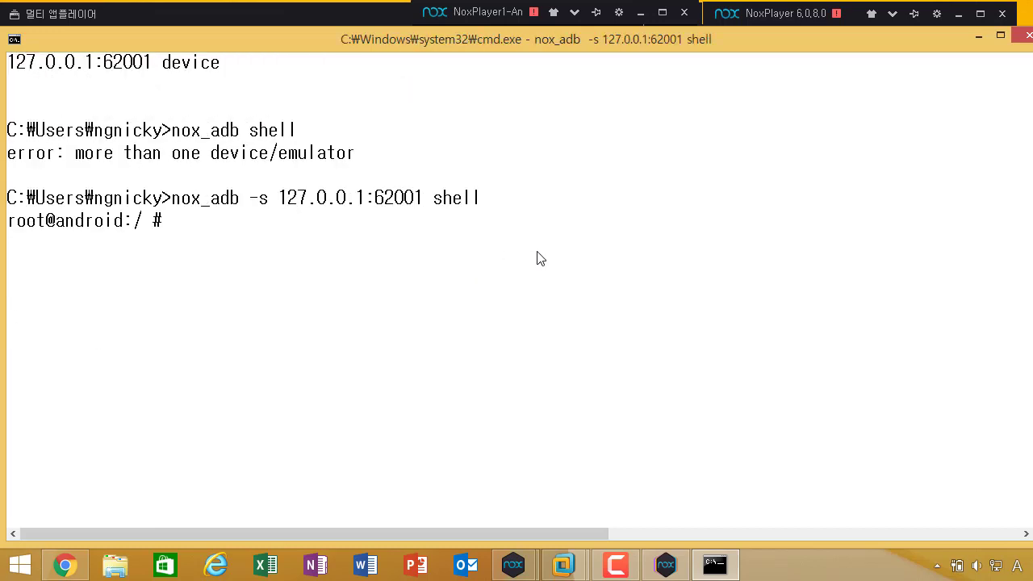
Review the device-specific command, examining its -s option and shell argument against the device list and the earlier nox_adb shell attempt.
{"action": "scroll", "coordinate": [539, 257], "scroll_direction": "up", "scroll_amount": 2}
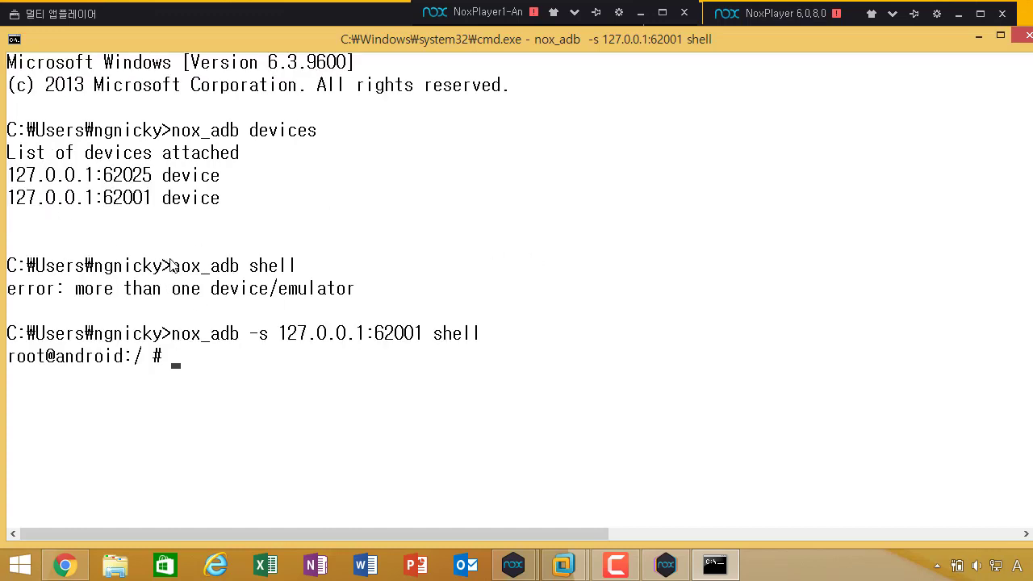
{"action": "left_click_drag", "start_coordinate": [203, 40], "coordinate": [201, 29]}
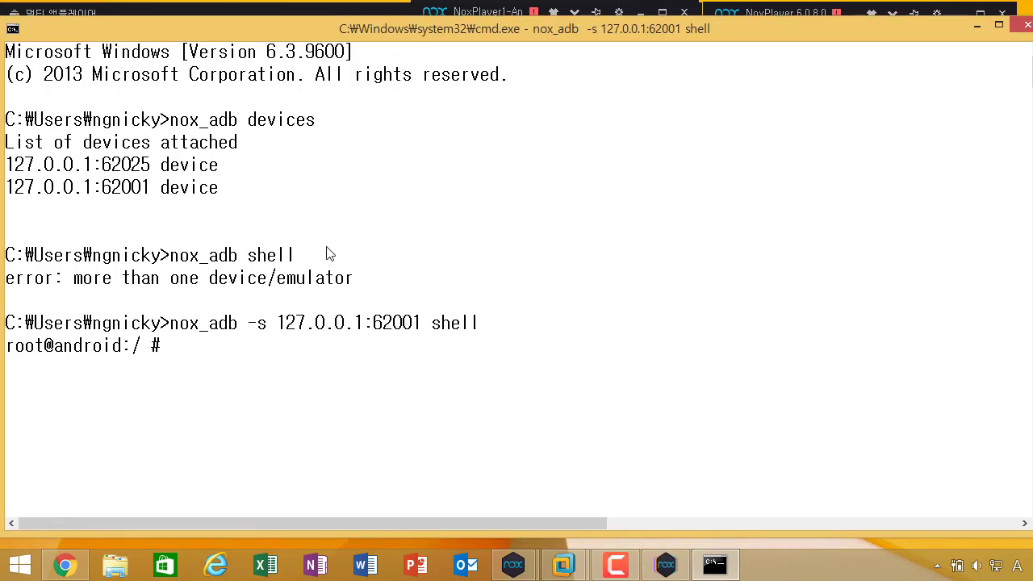
{"action": "scroll", "coordinate": [323, 254], "scroll_direction": "down", "scroll_amount": 1}
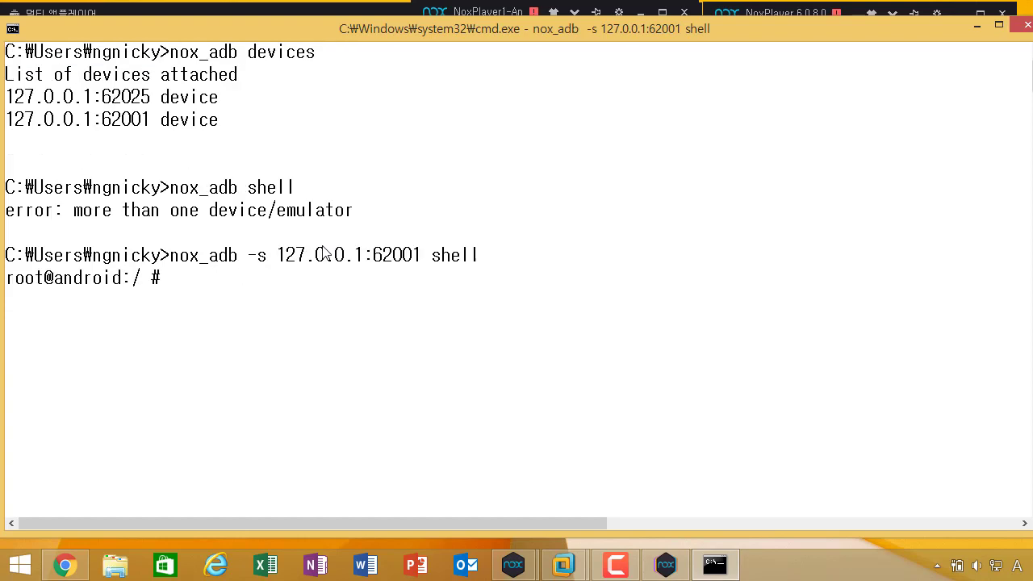
{"action": "scroll", "coordinate": [315, 259], "scroll_direction": "up", "scroll_amount": 1}
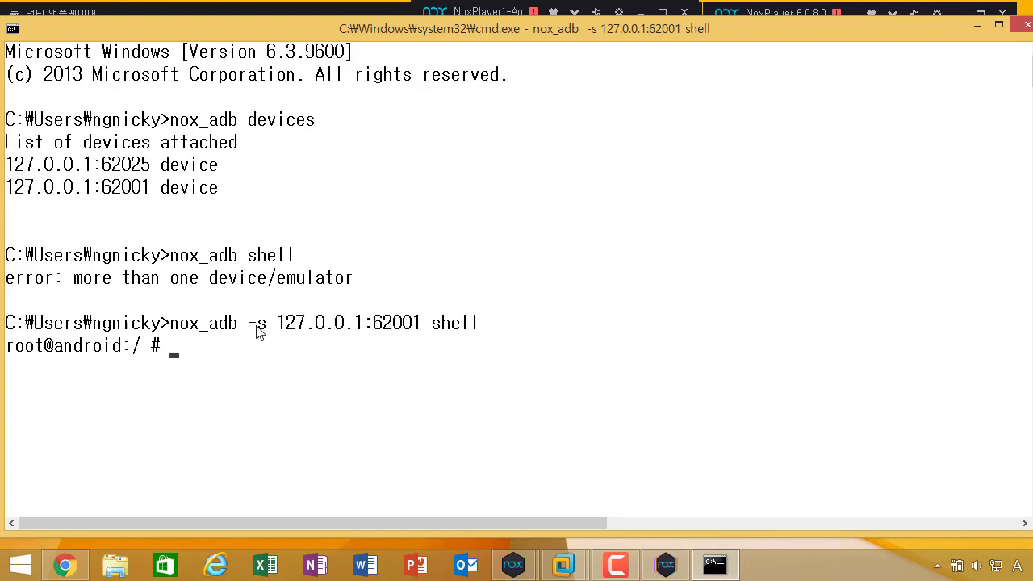
{"action": "left_click_drag", "start_coordinate": [256, 330], "coordinate": [261, 332]}
{"action": "scroll", "coordinate": [269, 337], "scroll_direction": "down", "scroll_amount": 1}
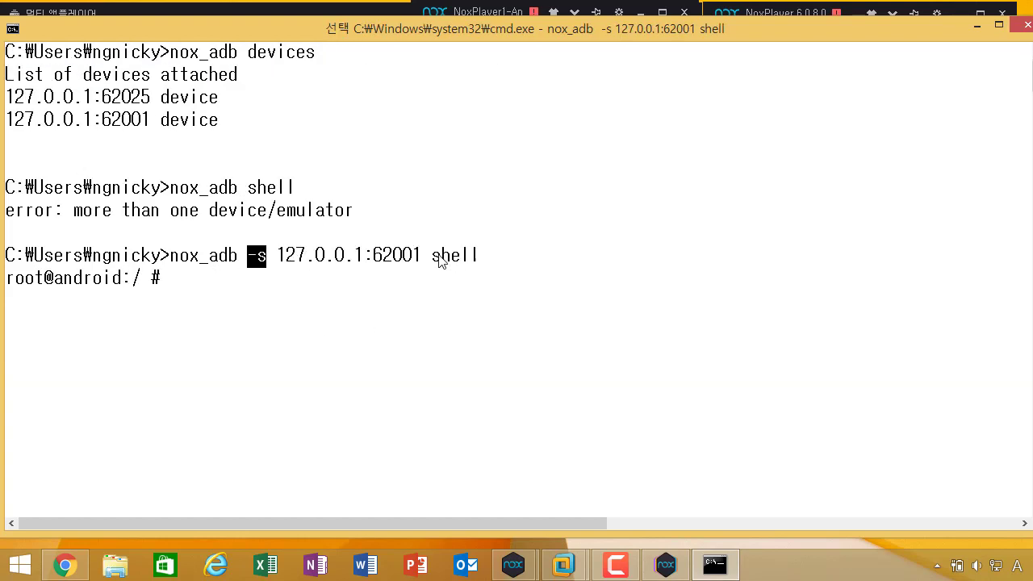
{"action": "left_click_drag", "start_coordinate": [433, 256], "coordinate": [459, 257]}
{"action": "left_click", "coordinate": [464, 255]}
{"action": "scroll", "coordinate": [214, 265], "scroll_direction": "up", "scroll_amount": 1}
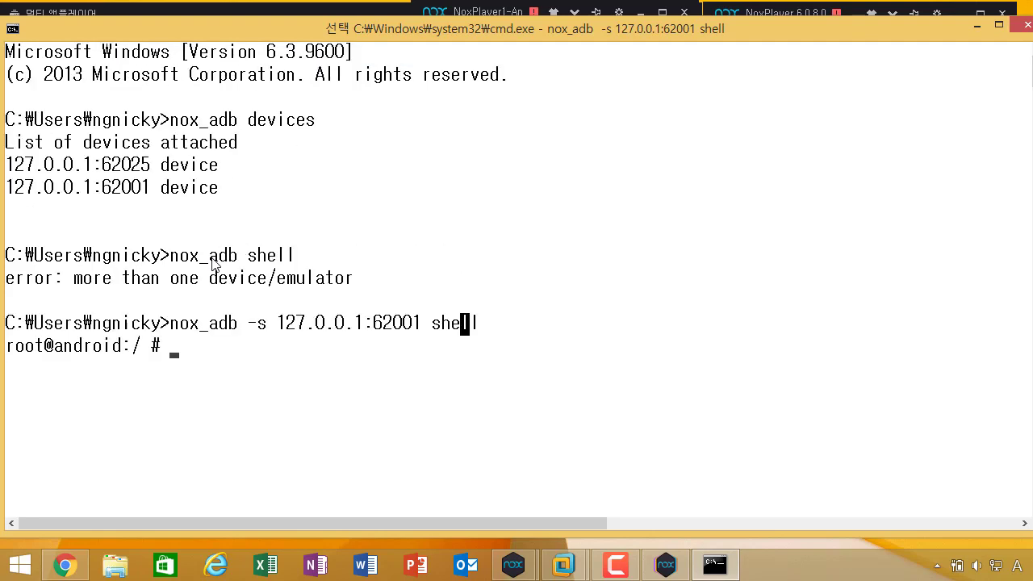